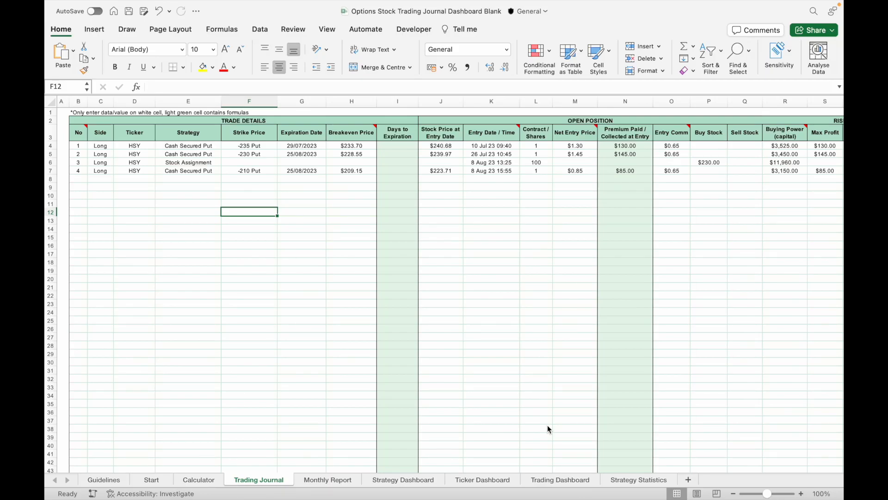
Step: Review the Strategy Dashboard sheet, and the account starting balance and strategy list on the Start sheet
left_click(403, 479)
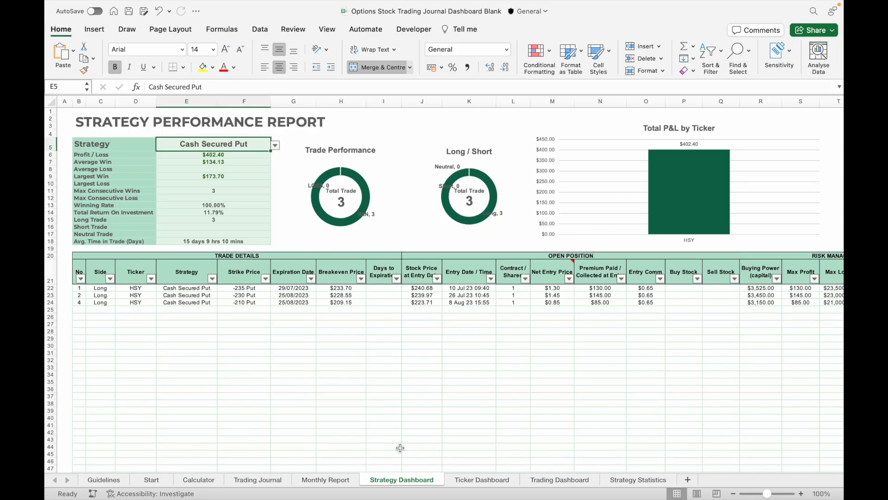
key("super+Tab")
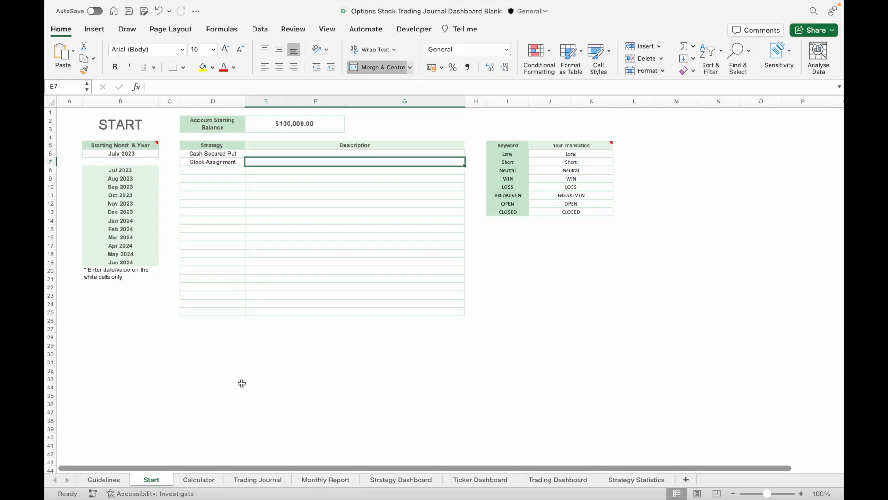
left_click(259, 125)
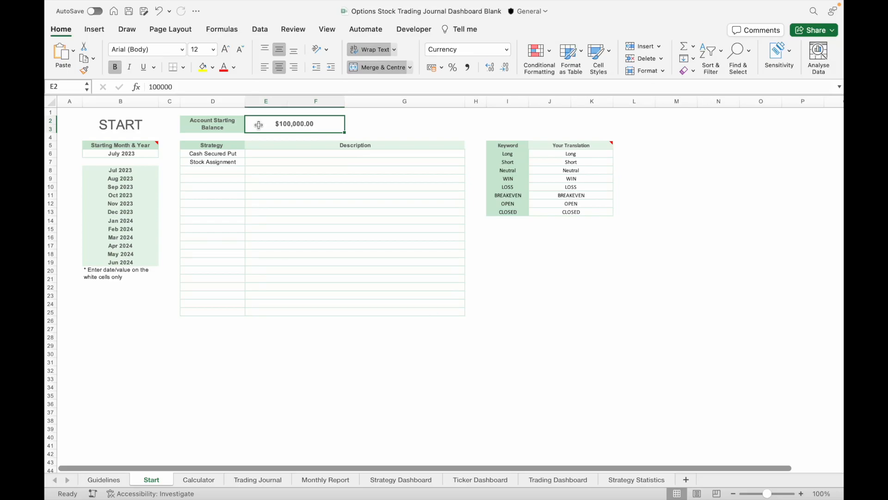
left_click(225, 155)
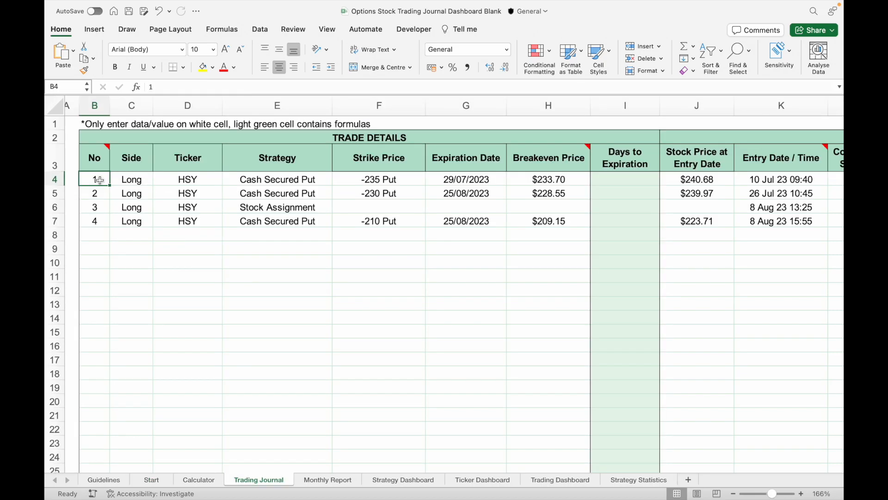
Step: Examine trade 1's details in the Trading Journal, from number, side, ticker and strategy choices through strike price, expiration date and breakeven price
key("Right")
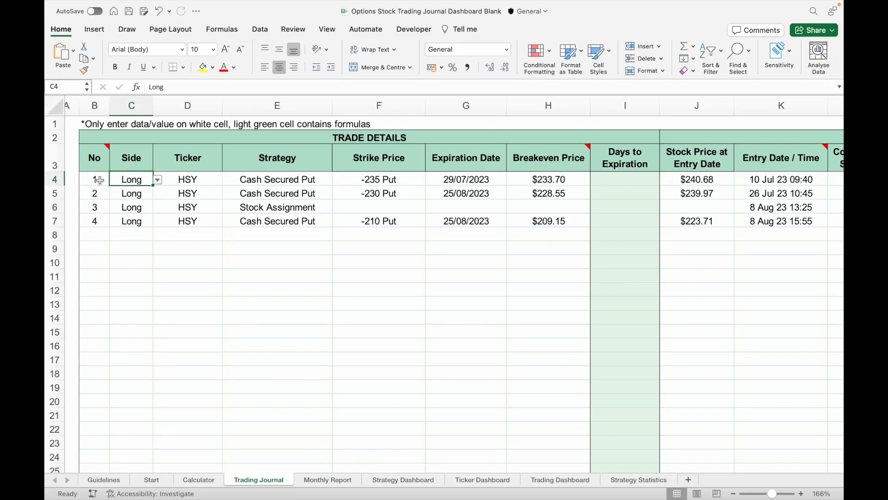
left_click(158, 180)
left_click(158, 180)
left_click(175, 179)
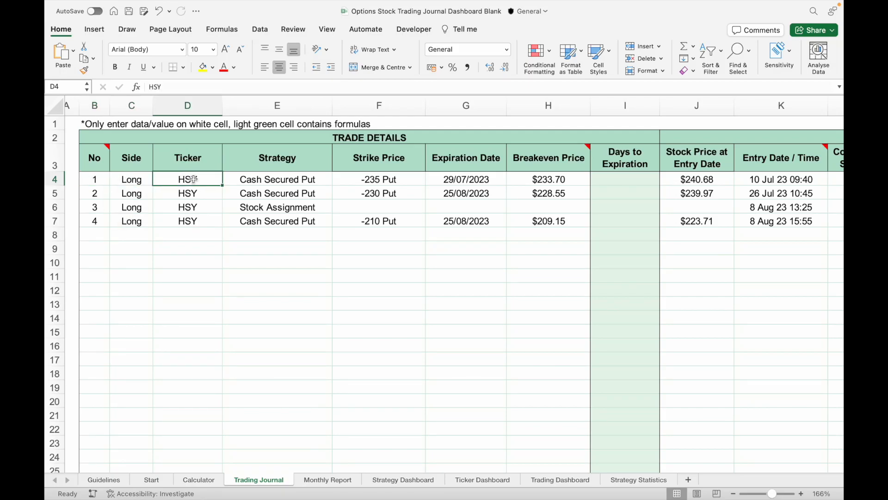
left_click(243, 178)
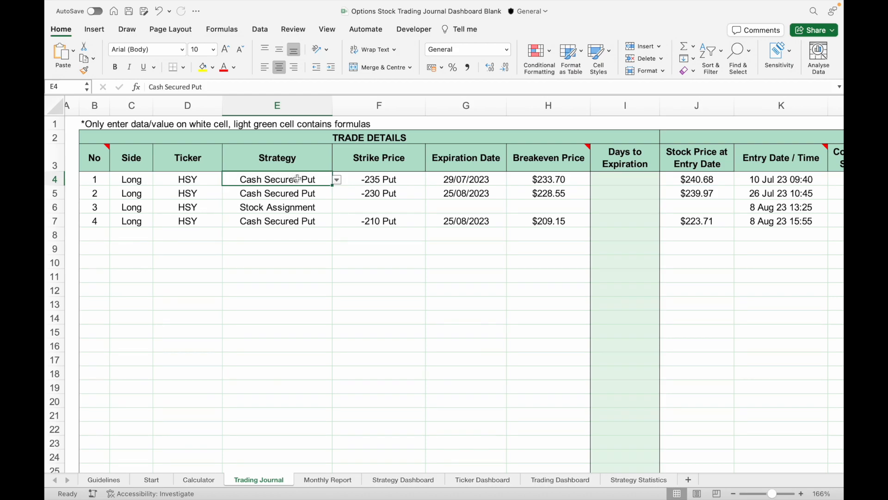
left_click(338, 181)
left_click(339, 182)
left_click(361, 181)
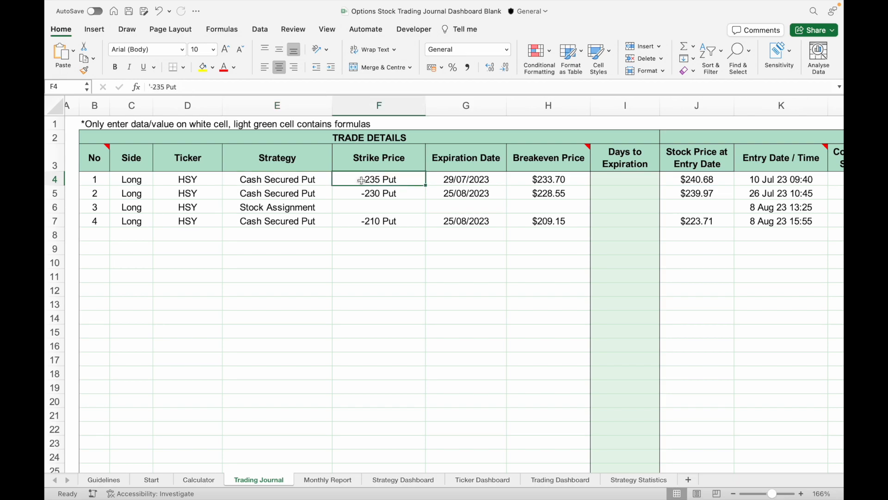
key("Right")
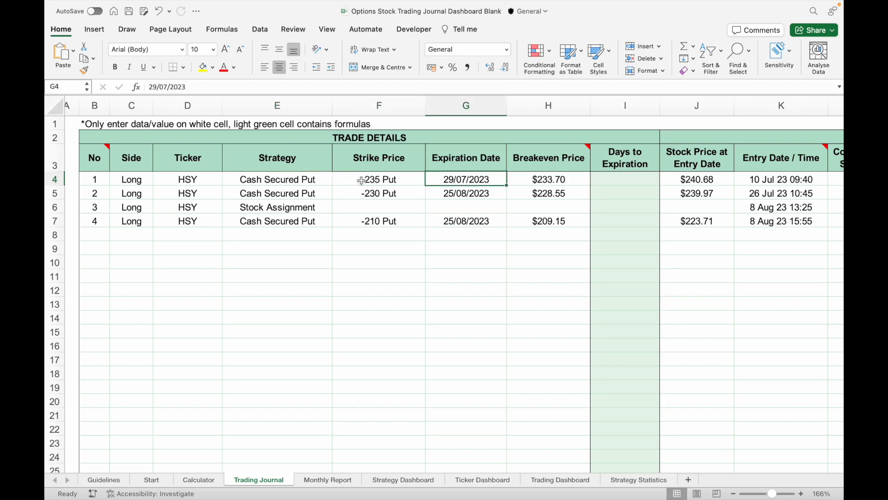
key("Right")
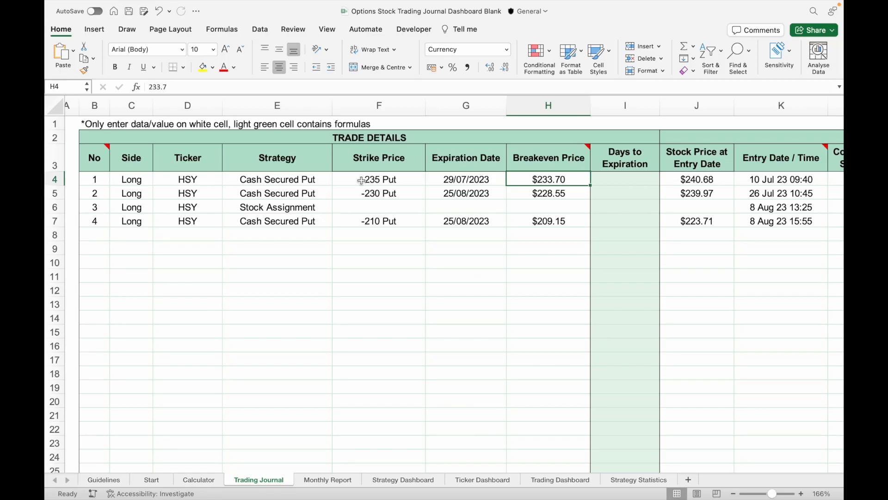
Step: Examine trade 1's open position entries: stock price, entry date and time, contracts, net entry price and entry commission
scroll(362, 181, "right", 7)
left_click(390, 181)
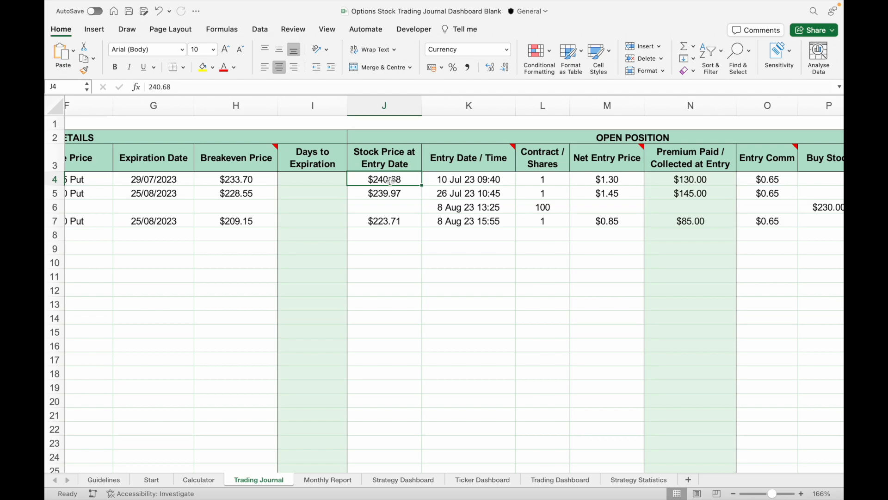
key("Right")
scroll(390, 181, "right", 4)
left_click(390, 181)
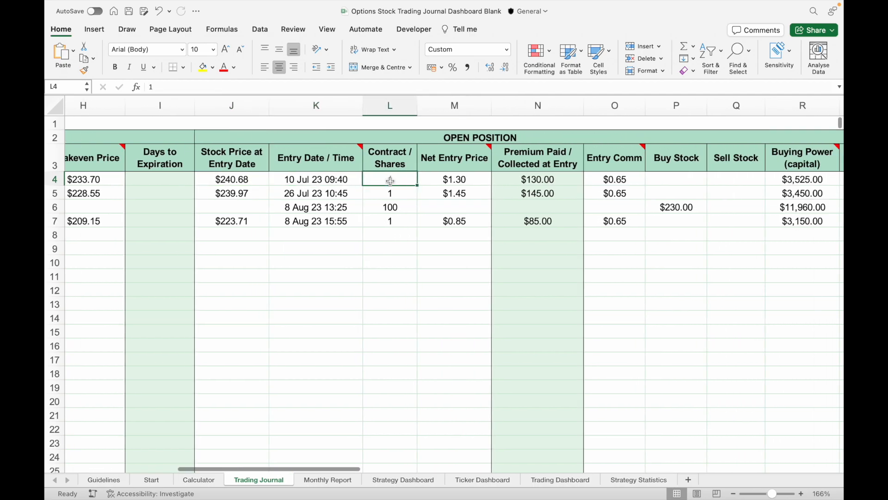
key("Right")
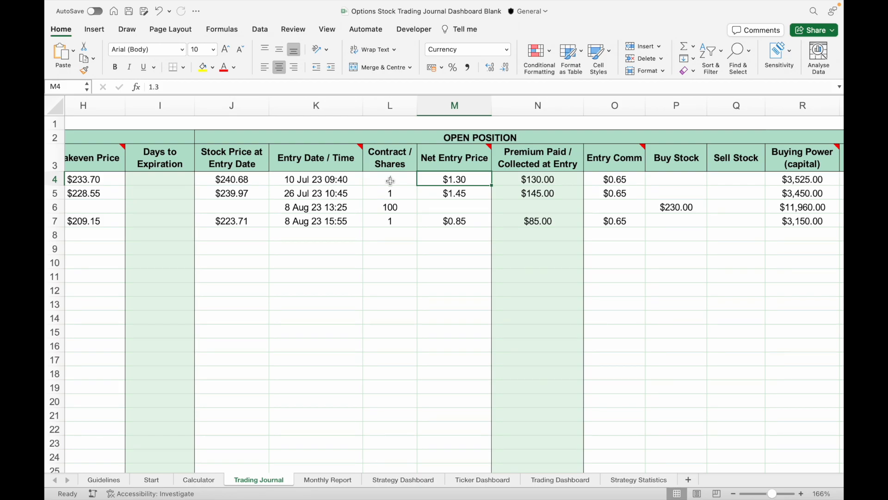
left_click(609, 177)
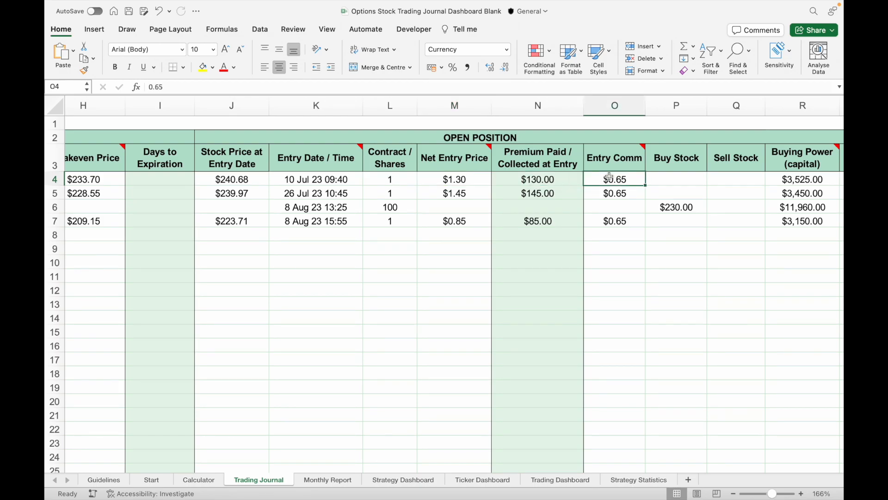
Step: Examine trade 1's buying power, max profit and max loss in the Trading Journal
scroll(609, 177, "right", 5)
left_click(598, 179)
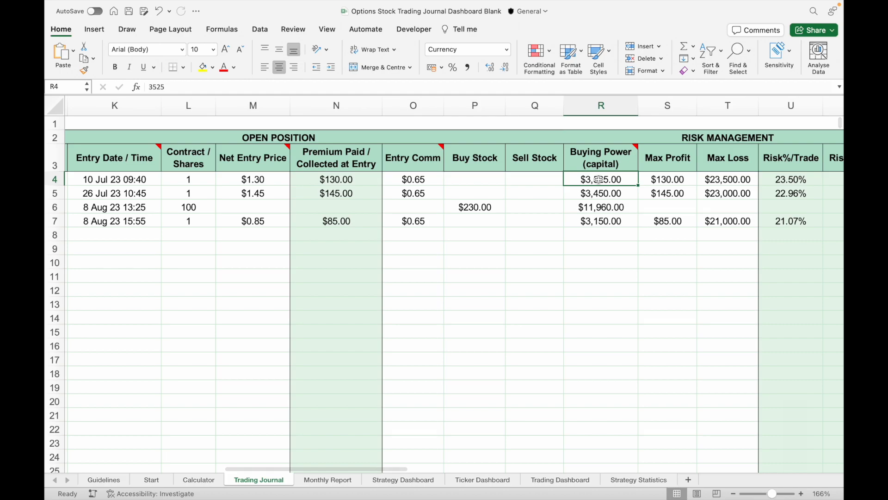
key("Right")
key("Right")
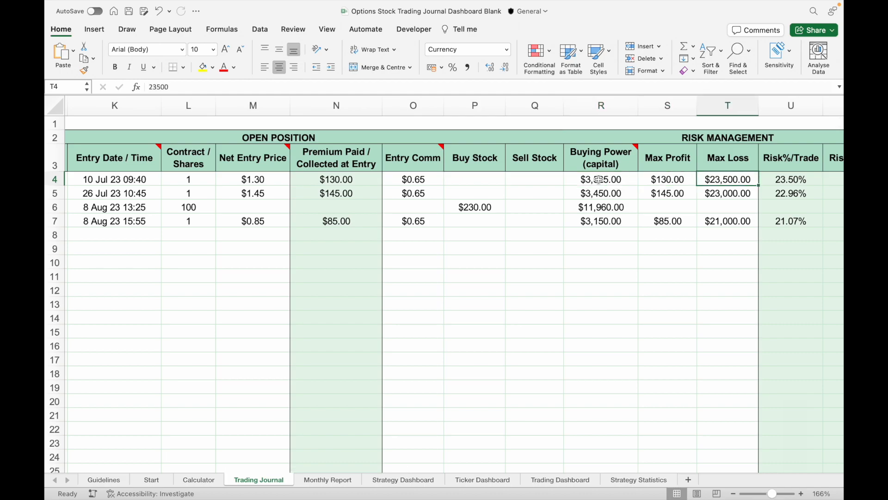
Step: Examine trade 1's close position entries: stock price at exit, exit date and time, and contracts
scroll(598, 180, "right", 8)
left_click(394, 180)
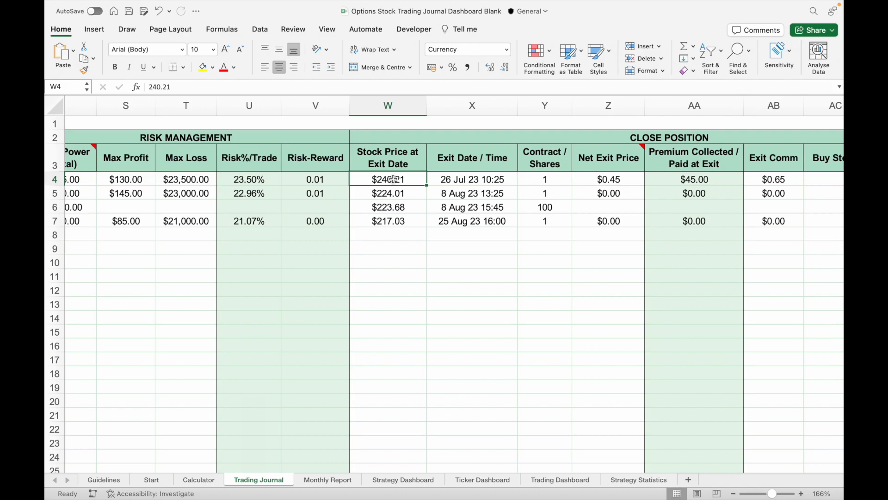
key("Right")
key("Right")
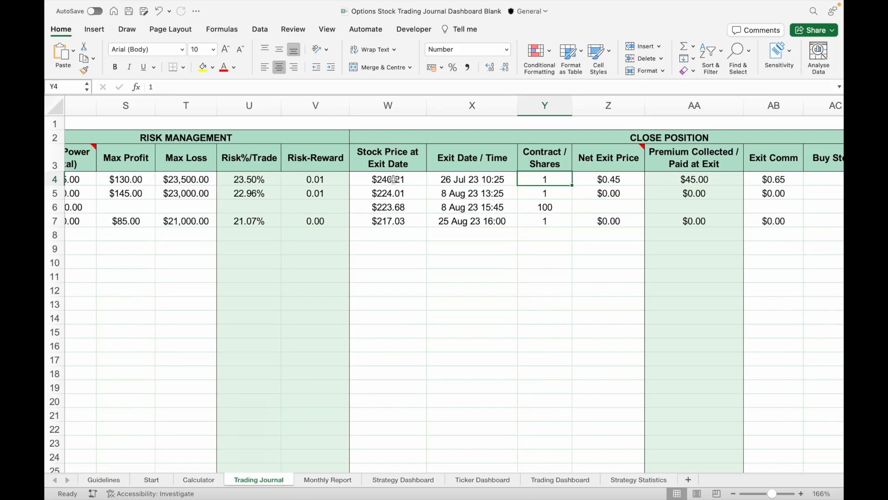
Step: Review the Stock Assignment trade's row, including its stock sale price, profit and loss, and account details
scroll(393, 180, "left", 18)
left_click(108, 207)
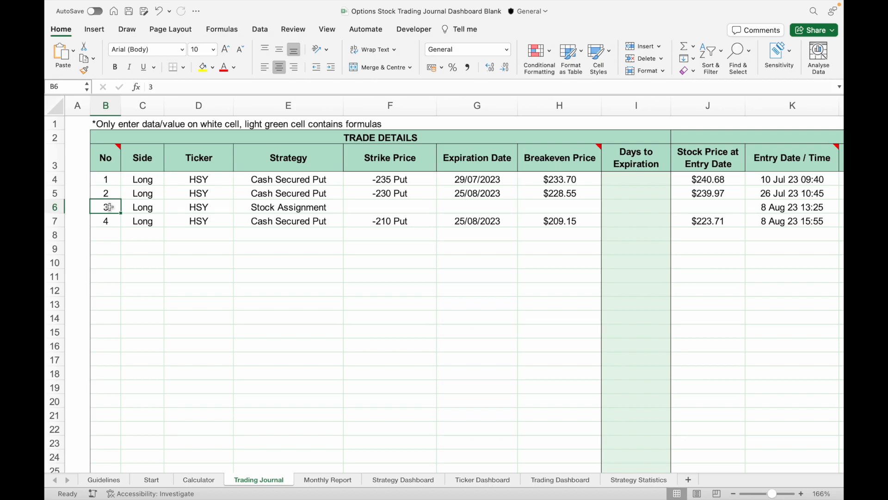
scroll(108, 207, "right", 15)
left_click(746, 209)
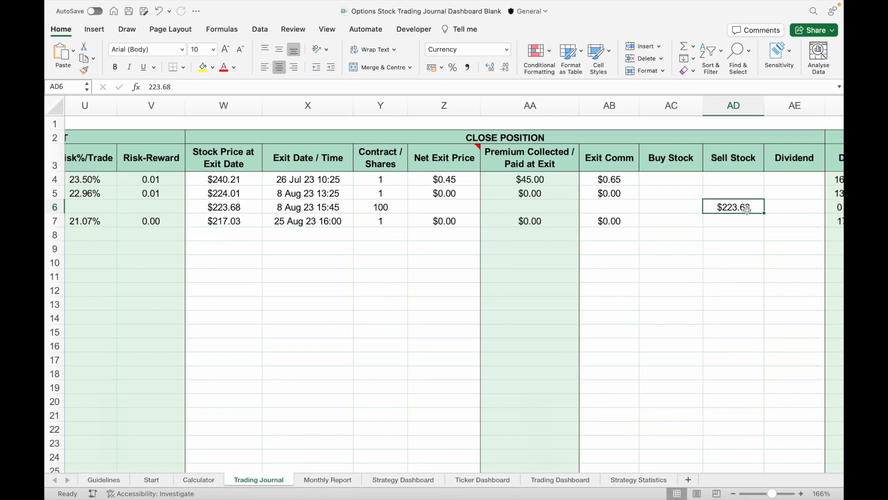
scroll(747, 209, "right", 7)
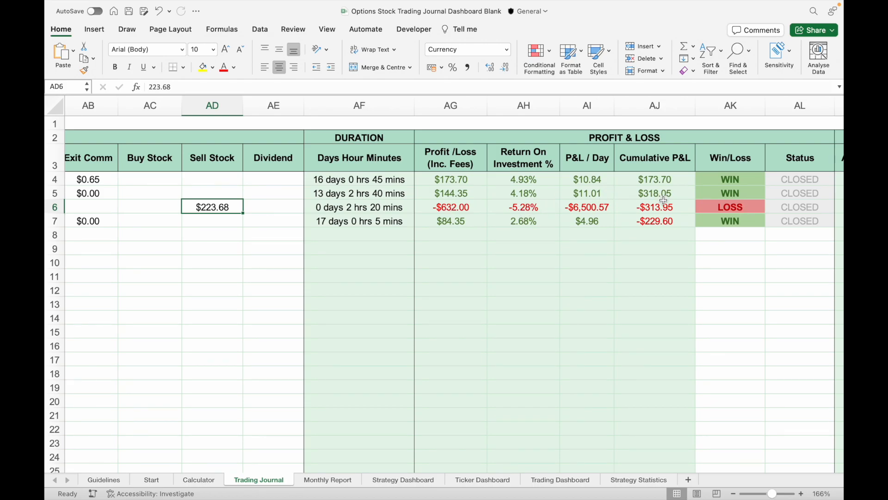
scroll(599, 206, "right", 5)
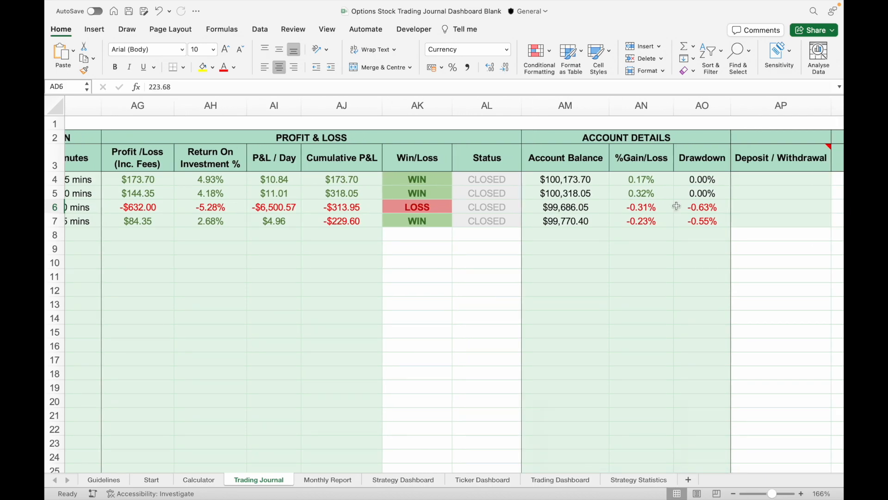
Step: Open the Strategy Dashboard sheet and view the strategies available for the performance report
scroll(677, 206, "down", 5)
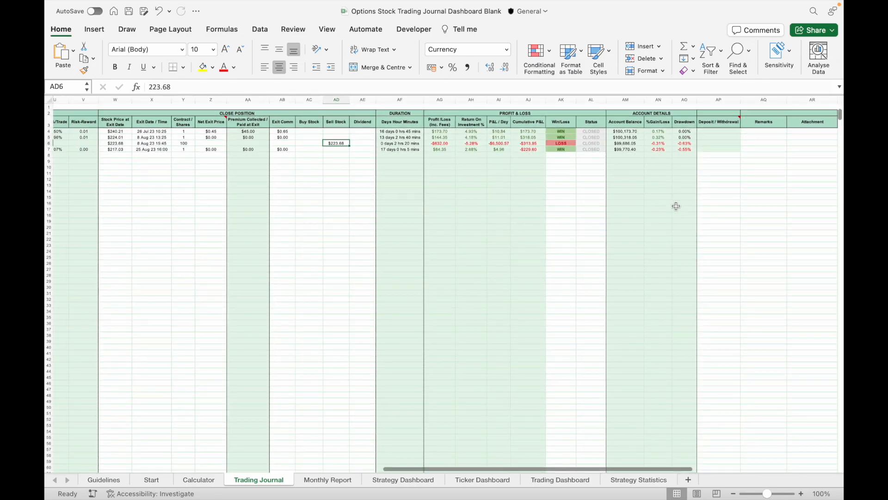
scroll(676, 206, "left", 15)
scroll(676, 208, "down", 2)
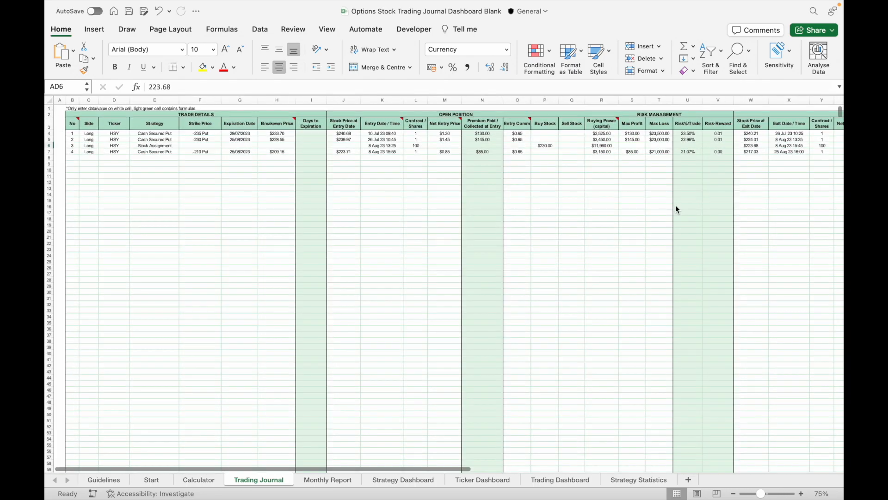
left_click(395, 480)
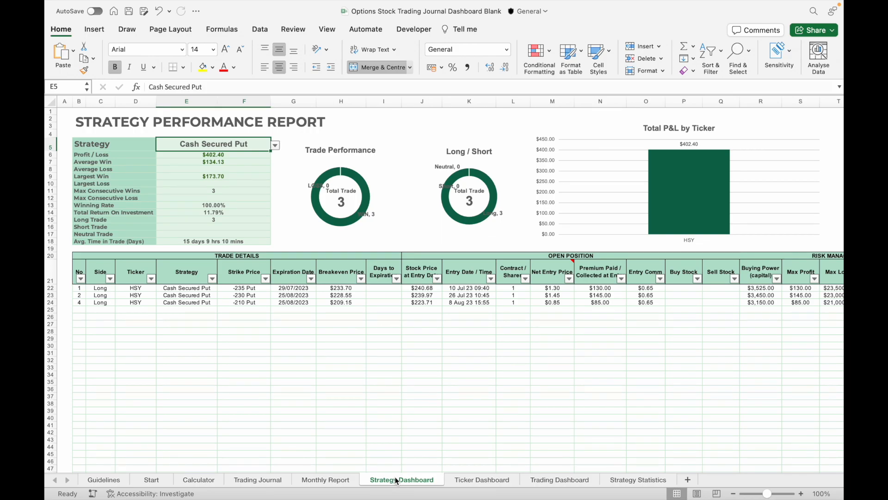
left_click(275, 146)
left_click(276, 148)
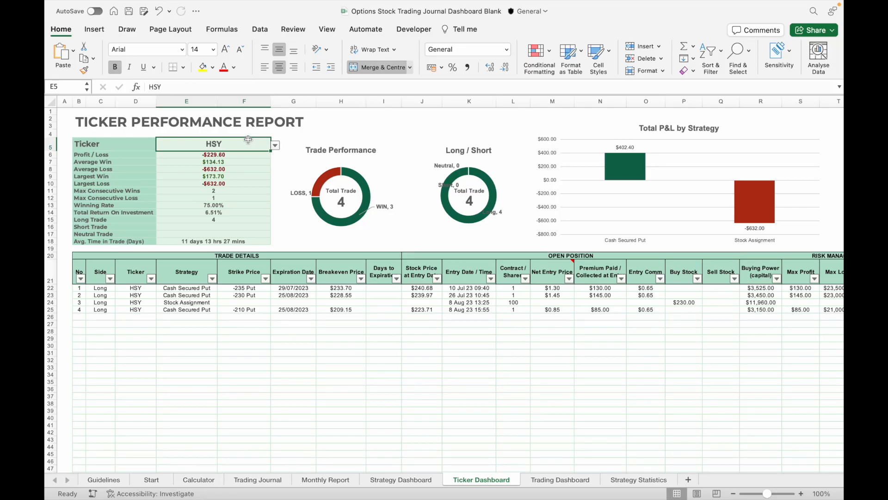
Step: Filter the Strategy column on the Ticker Dashboard to exclude Stock Assignment trades
left_click(212, 278)
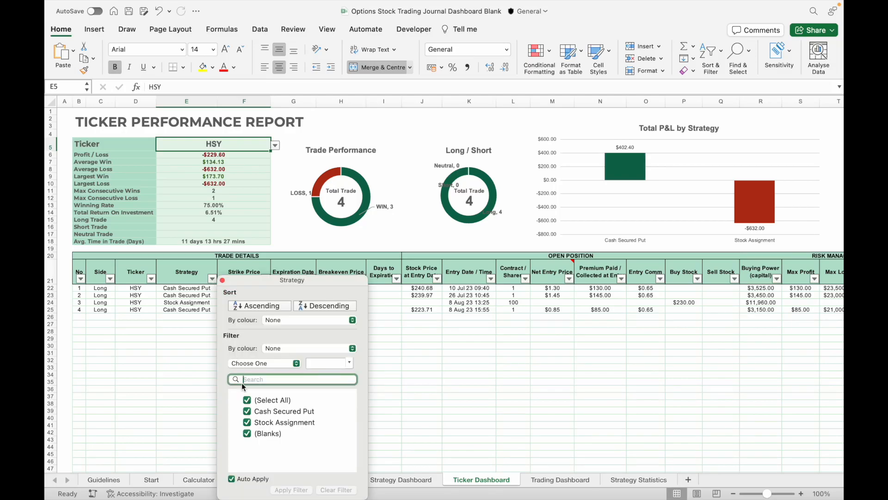
left_click(248, 422)
left_click(223, 279)
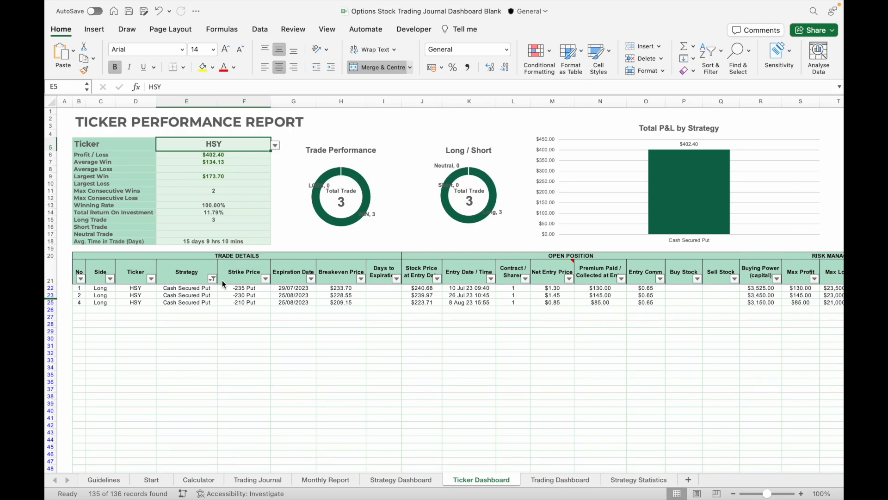
Step: Review the account summary, statistics and performance charts on the Trading Dashboard sheet
key("ctrl+Page_Down")
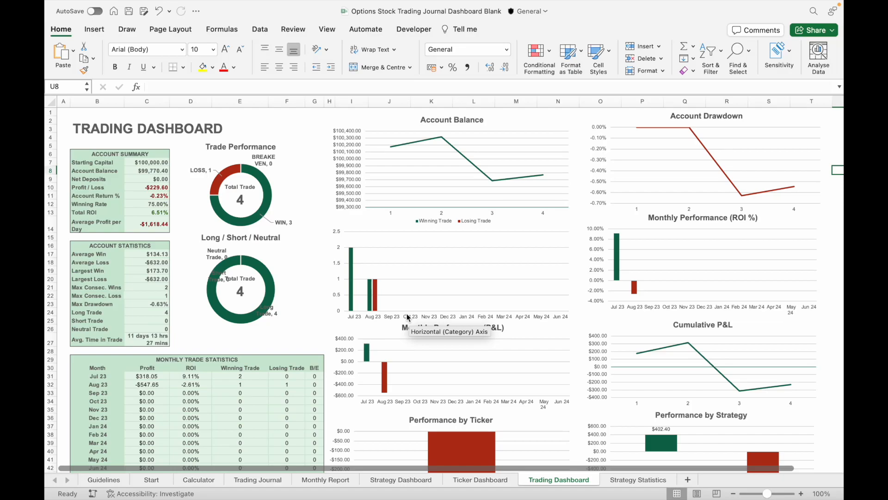
scroll(480, 327, "down", 1)
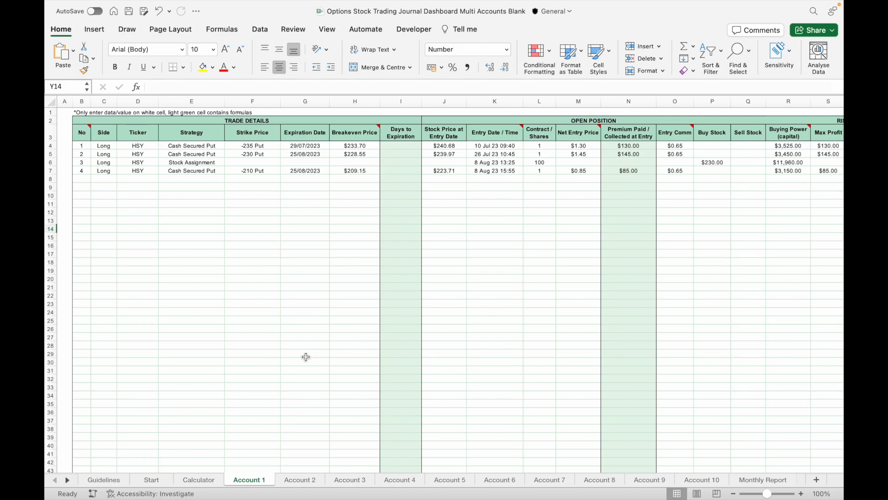
Step: Open the Start sheet of the Options Stock Trading Journal Dashboard Multi Accounts workbook
left_click(154, 480)
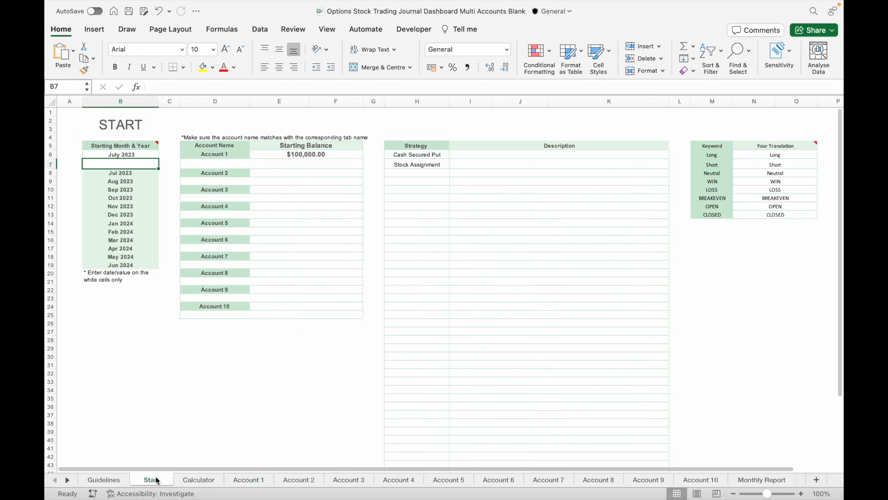